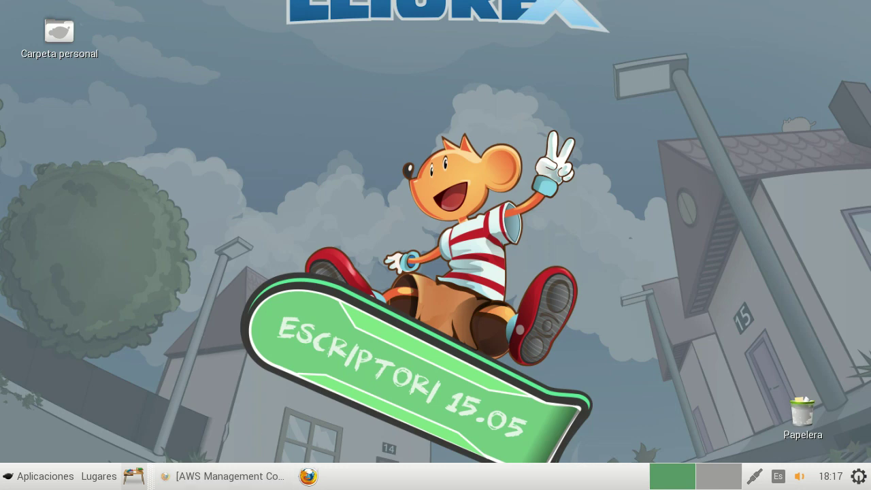
Bring up the AWS Management Console window and switch the region to EU (London)
left_click(255, 483)
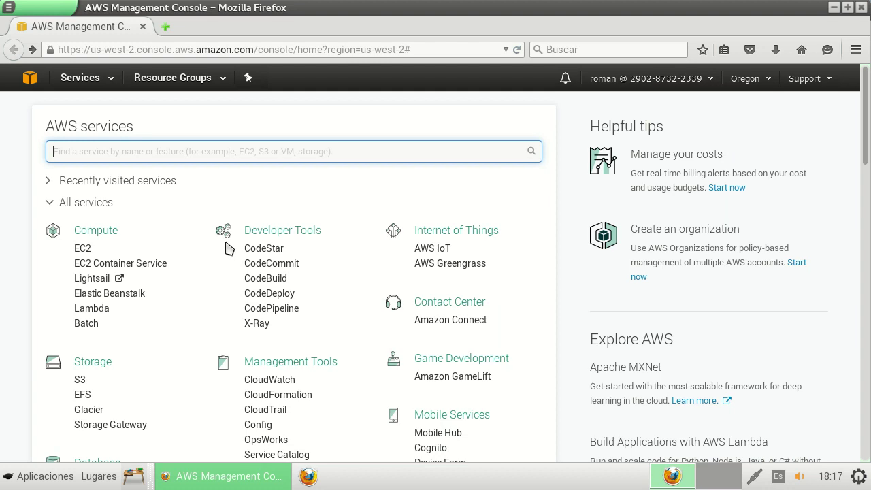
left_click(769, 82)
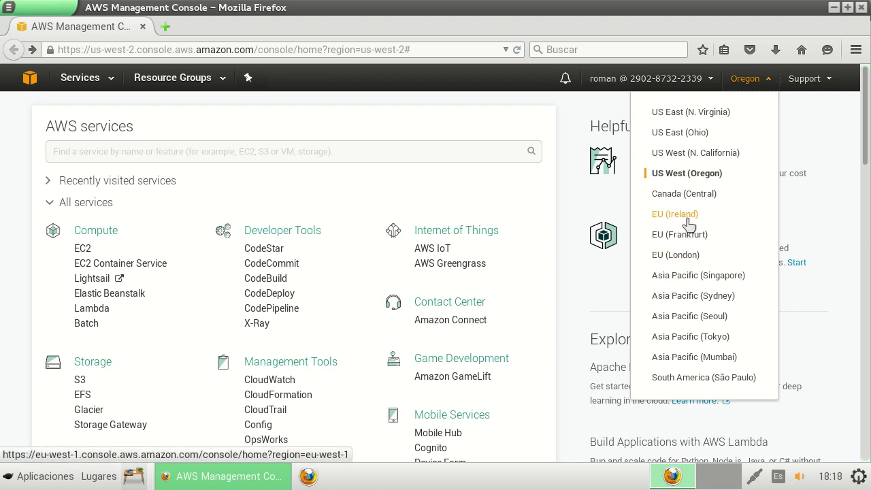
left_click(689, 255)
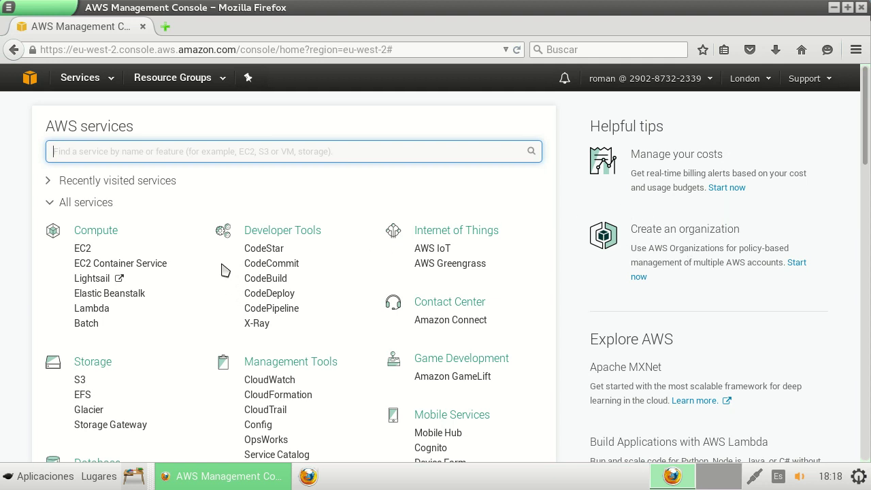
Begin a new EC2 instance launch and choose the Ubuntu Server 16.04 LTS (HVM), SSD Volume Type image
left_click(85, 250)
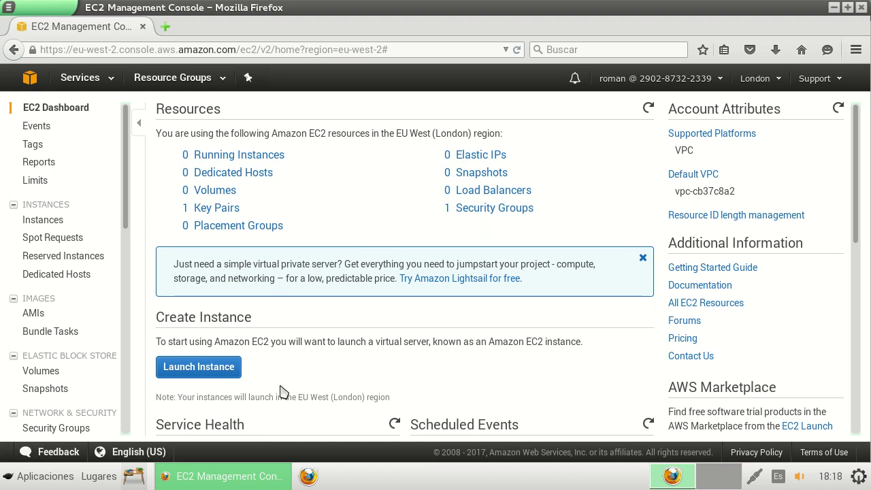
left_click(218, 375)
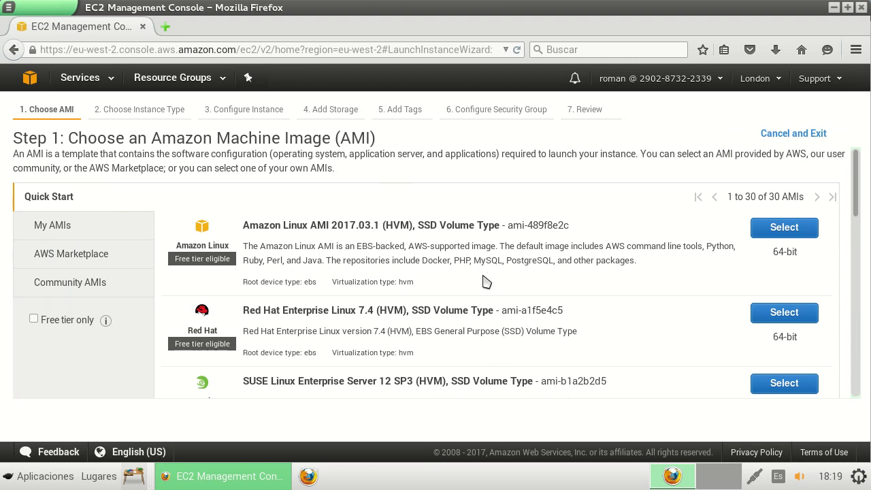
scroll(487, 281, "down", 3)
scroll(480, 269, "down", 1)
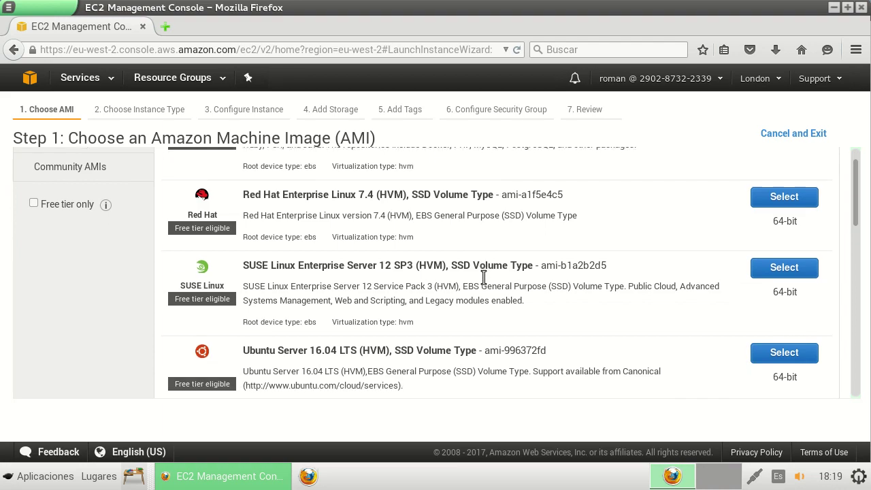
left_click_drag(853, 204, 850, 175)
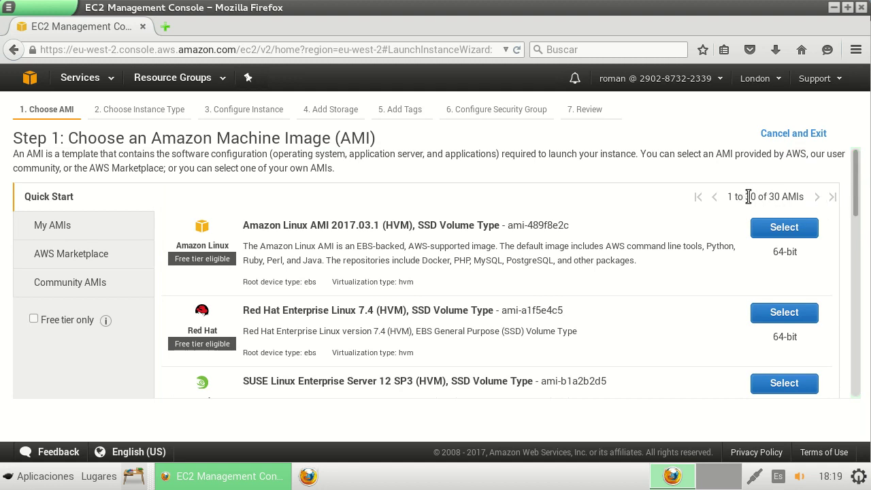
scroll(324, 286, "down", 5)
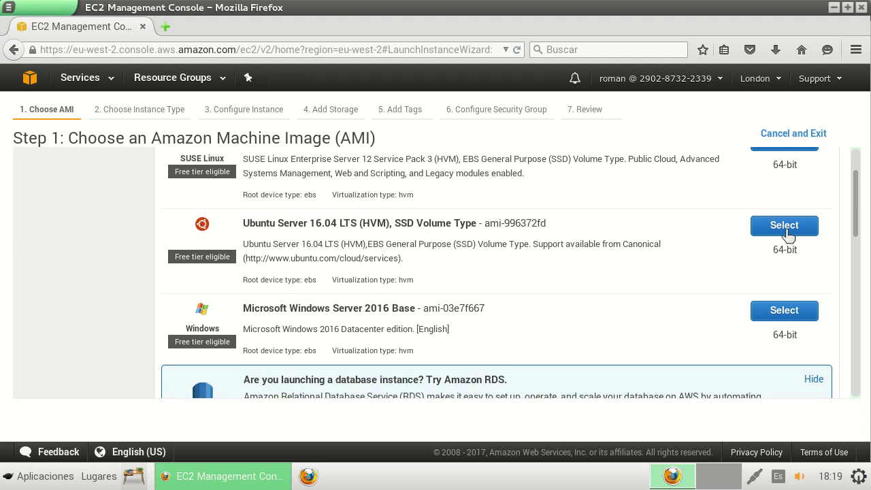
left_click(786, 228)
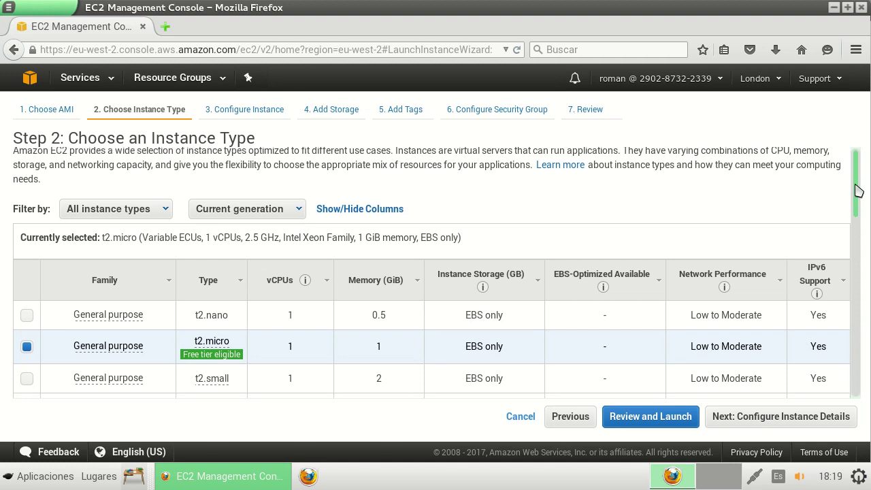
Accept the t2.micro instance type and review the launch summary, including the security group section
scroll(857, 192, "down", 2)
left_click_drag(857, 192, 859, 207)
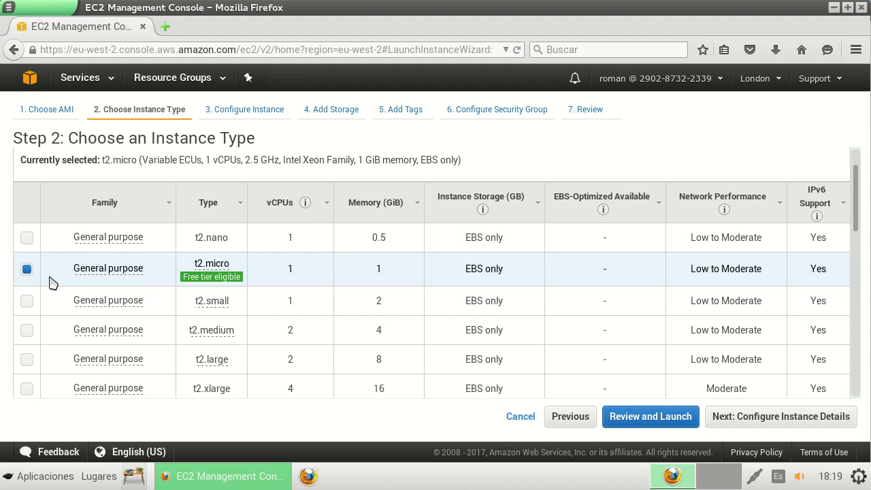
mouse_move(204, 266)
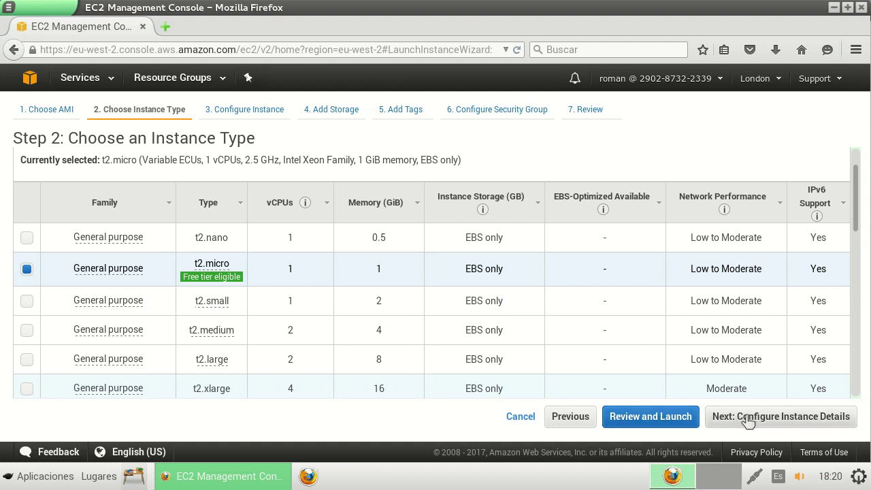
left_click(651, 416)
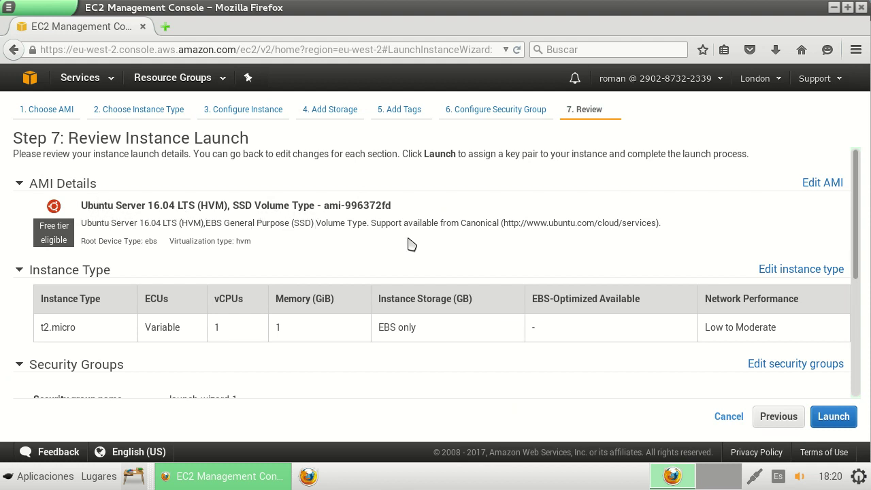
scroll(472, 254, "down", 2)
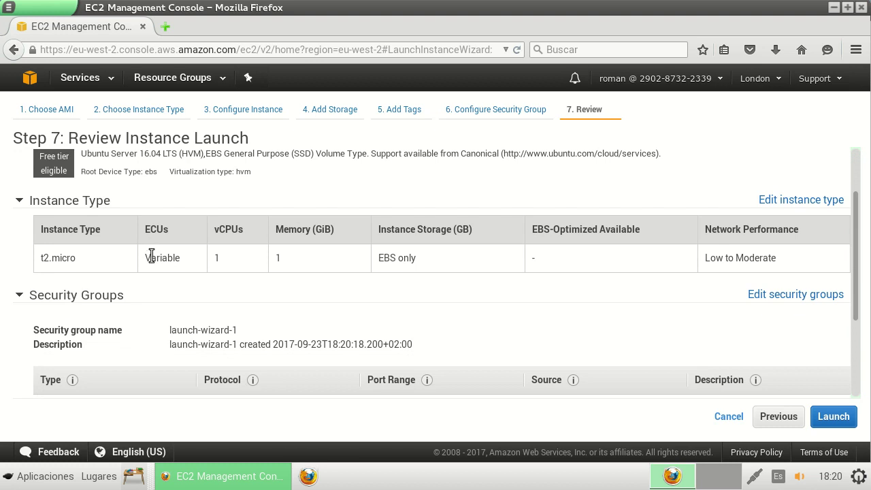
scroll(151, 258, "down", 2)
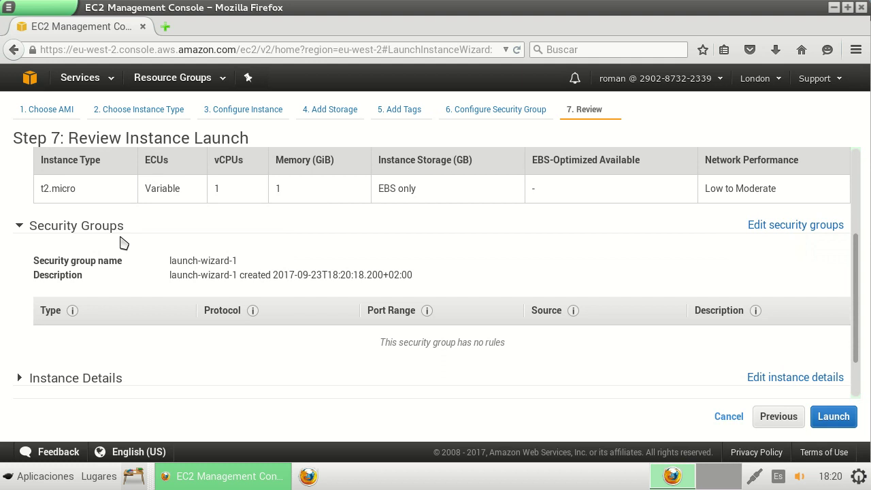
scroll(121, 242, "down", 1)
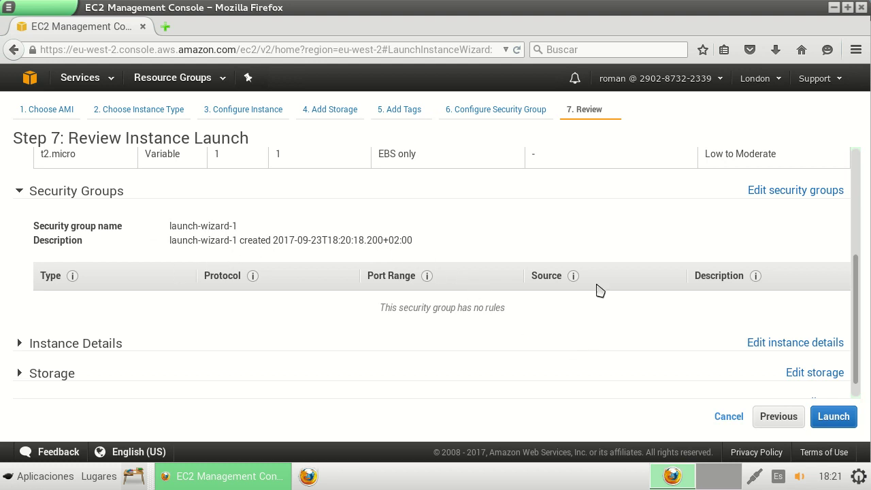
Launch the instance with the existing qwikLABS key pair, acknowledging access to its private key file
left_click(836, 417)
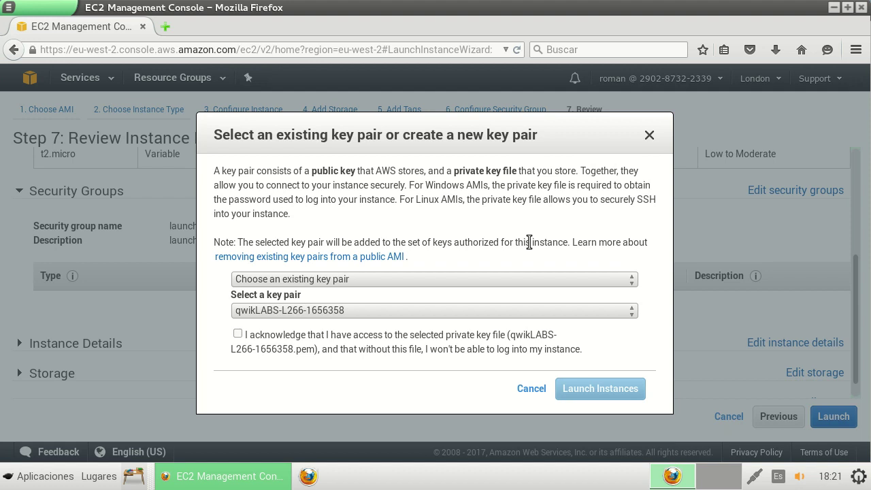
left_click(577, 281)
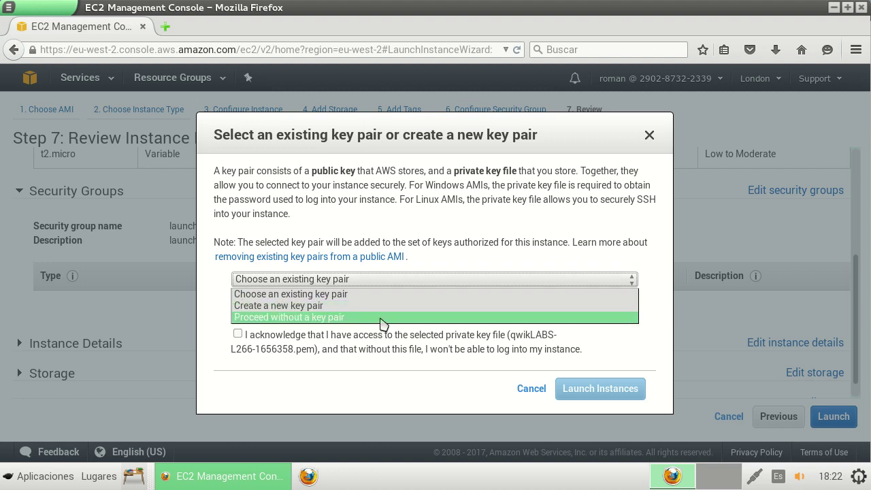
left_click(372, 293)
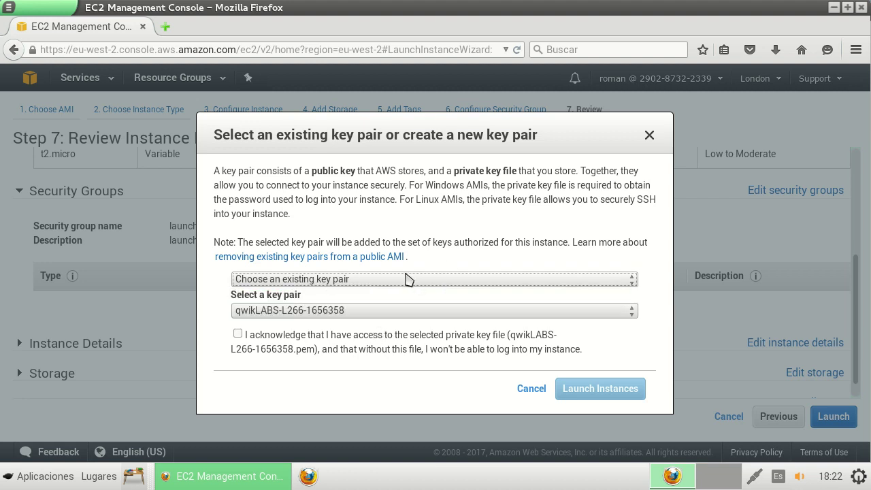
left_click(383, 310)
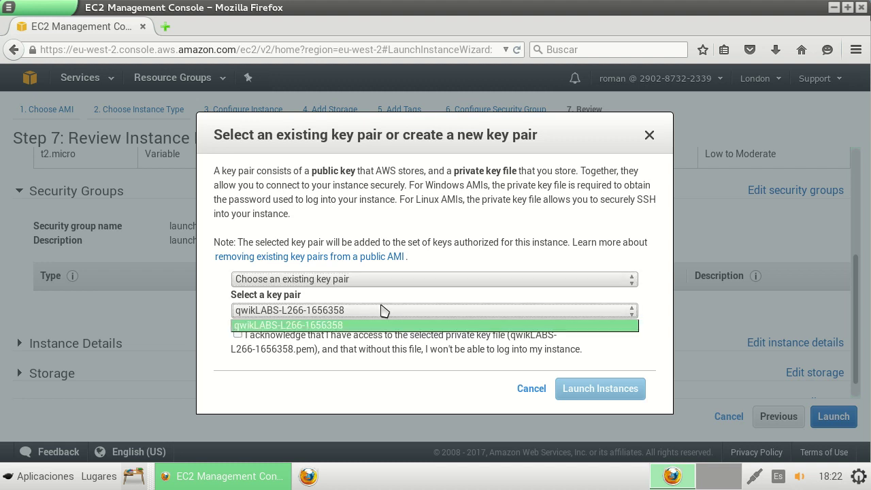
left_click(383, 310)
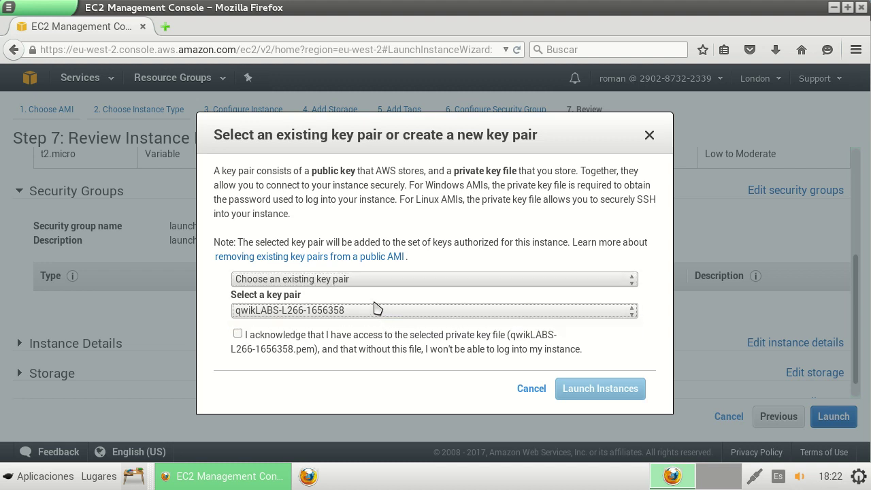
left_click(238, 335)
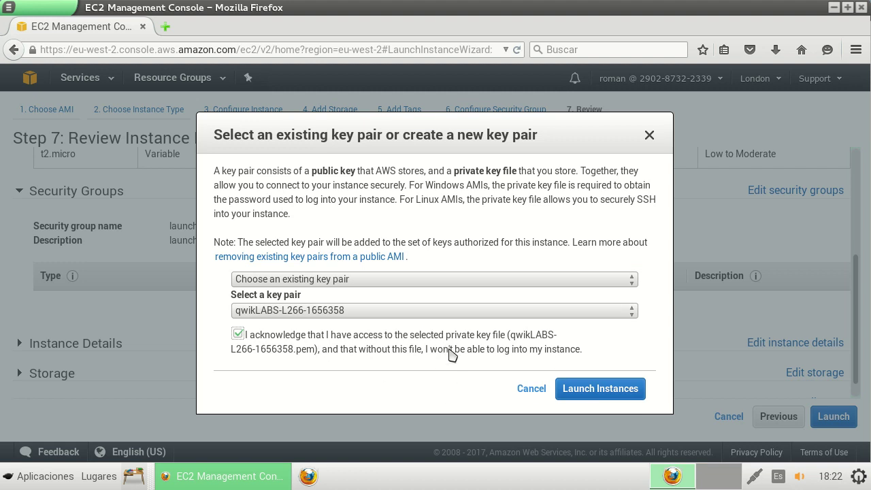
left_click(630, 394)
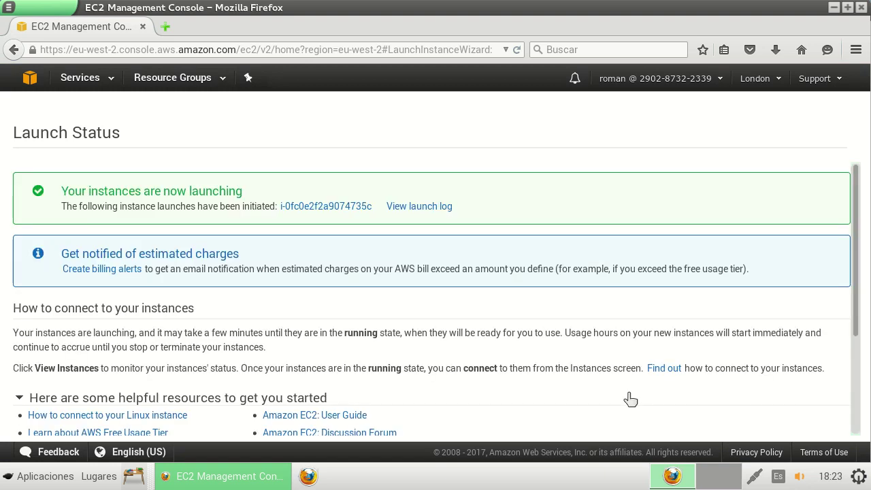
Read through the launch status page and open the list of EC2 instances
scroll(291, 282, "down", 2)
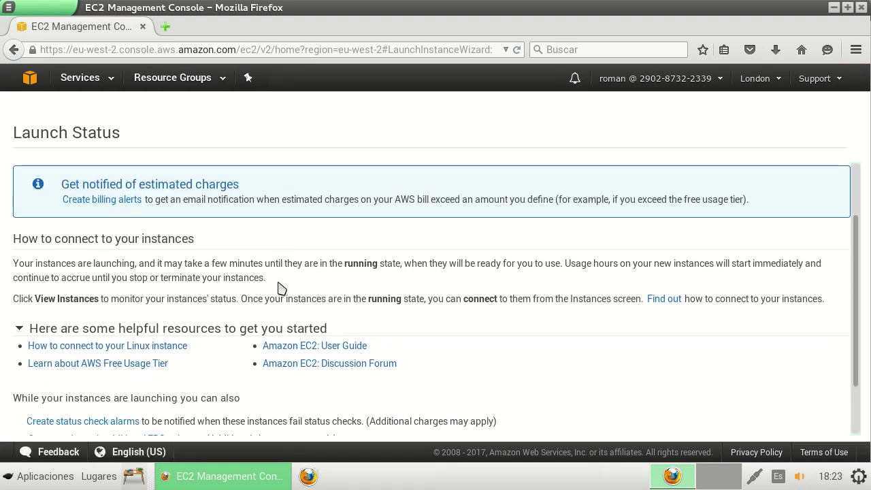
scroll(281, 289, "down", 2)
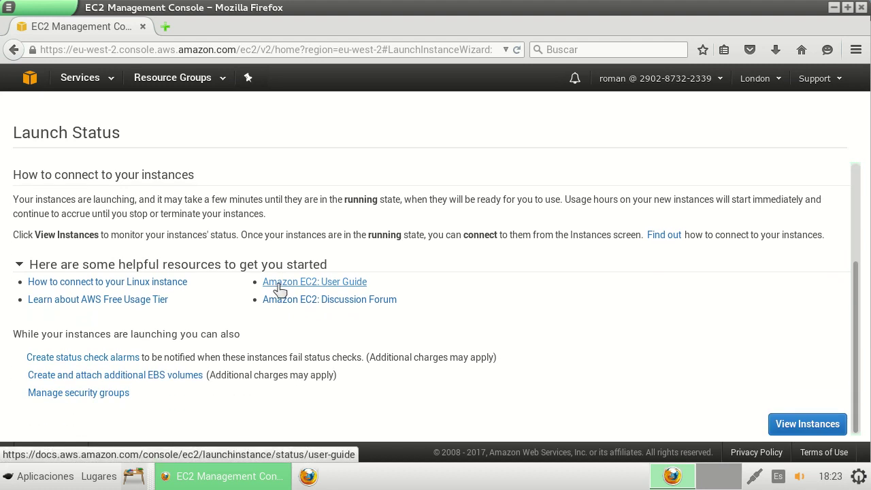
left_click(808, 424)
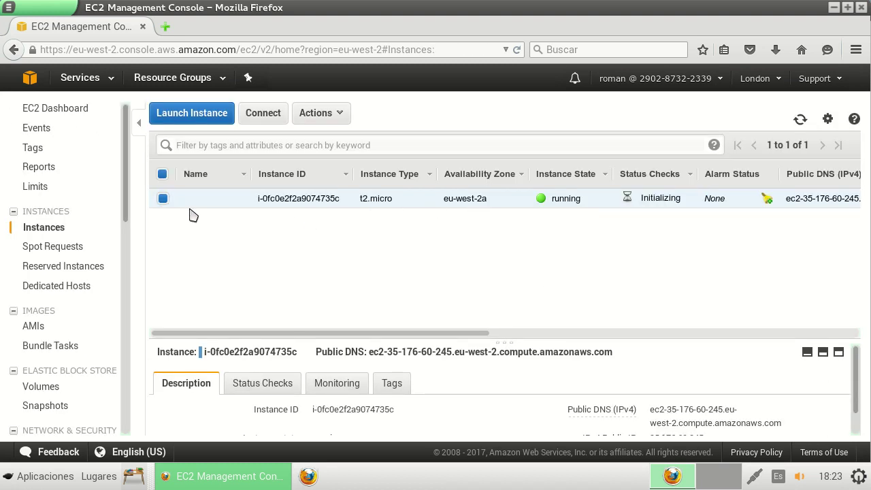
Examine the new instance's details across the table, widening the Public DNS (IPv4) and Key Name columns to show full values
left_click_drag(257, 333, 206, 324)
left_click_drag(379, 336, 490, 312)
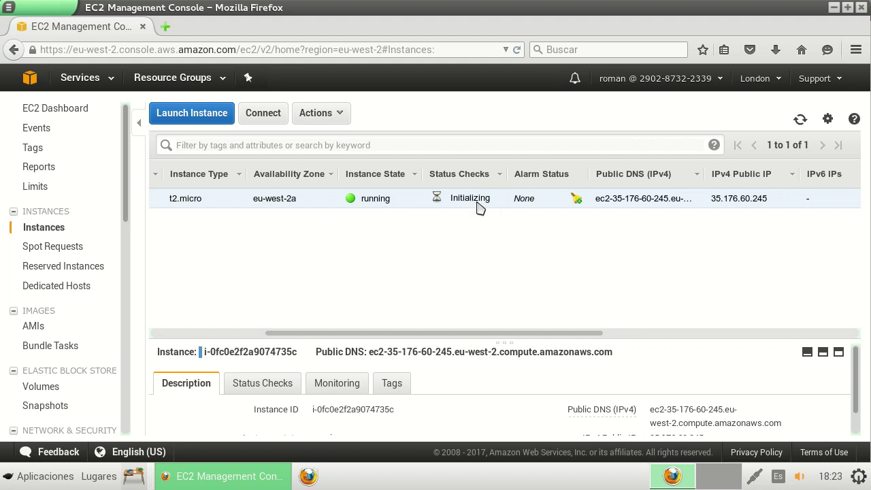
left_click_drag(548, 338, 706, 324)
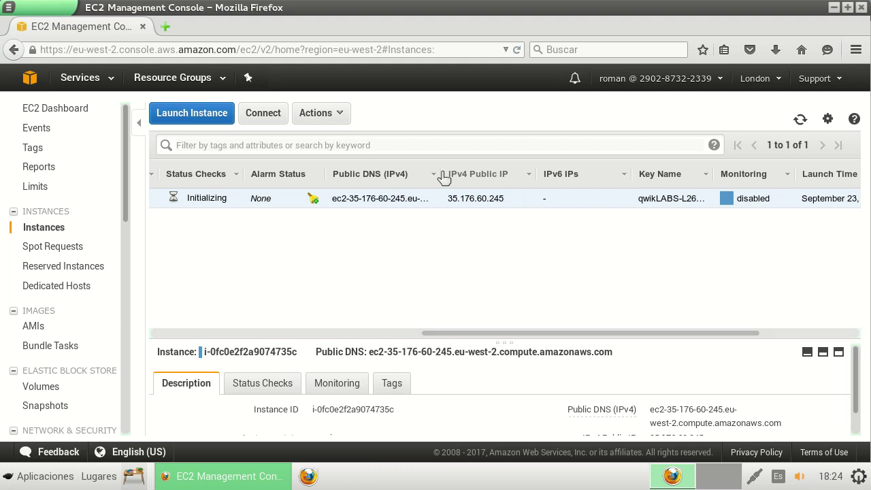
left_click_drag(440, 175, 568, 172)
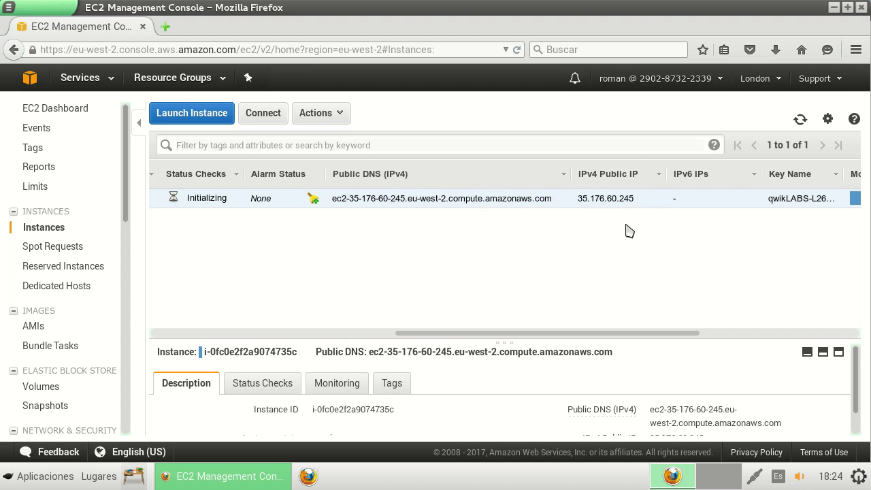
left_click_drag(622, 334, 787, 328)
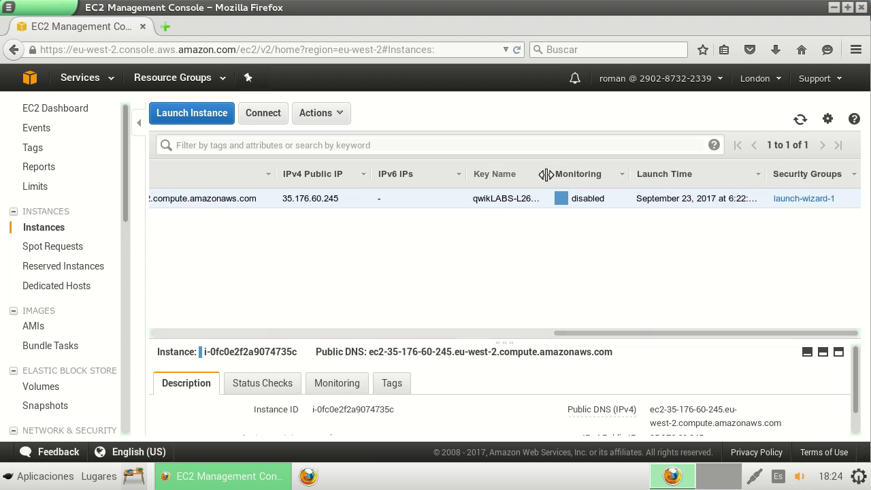
left_click_drag(578, 179, 583, 179)
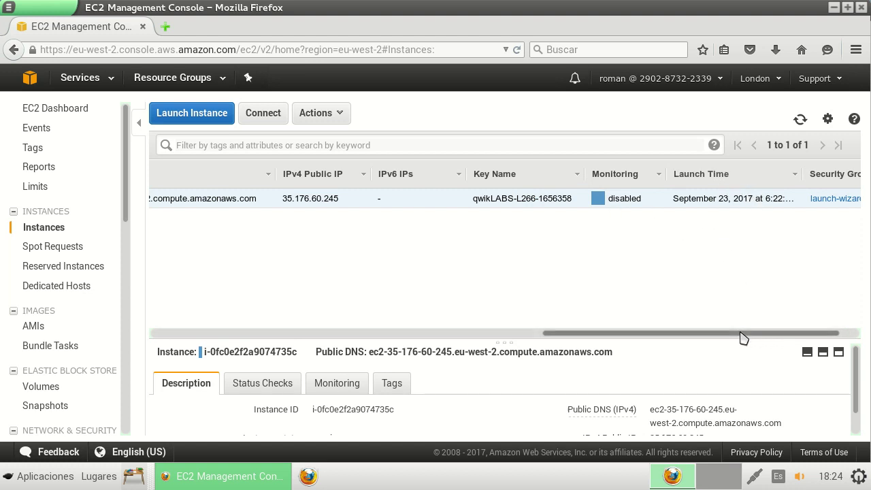
left_click_drag(742, 338, 777, 334)
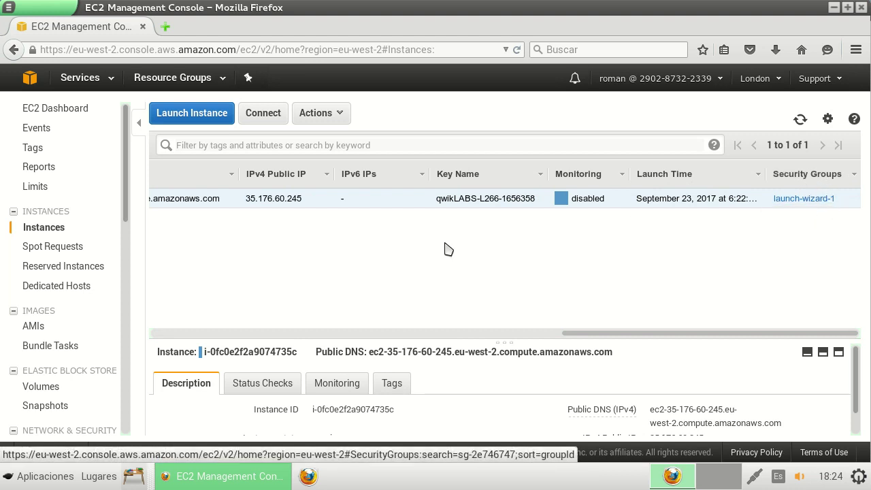
left_click_drag(591, 335, 136, 311)
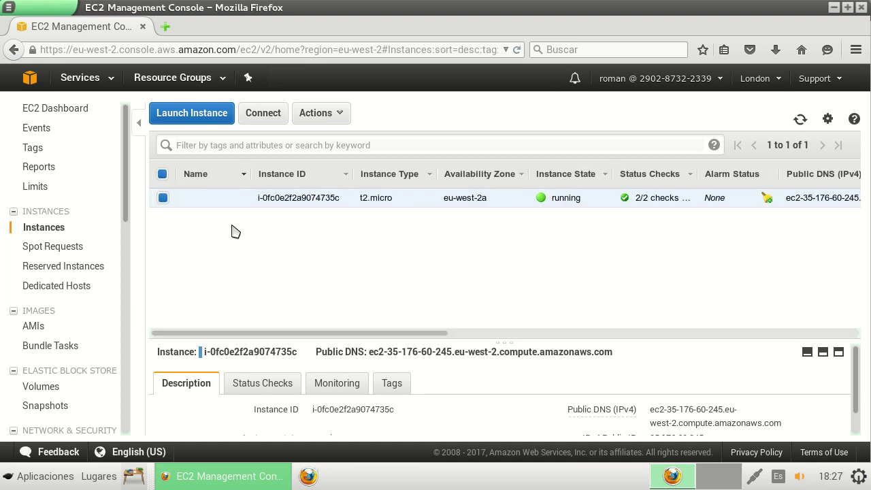
Name the new instance "server-" followed by the account user's first name
mouse_move(221, 208)
left_click(238, 199)
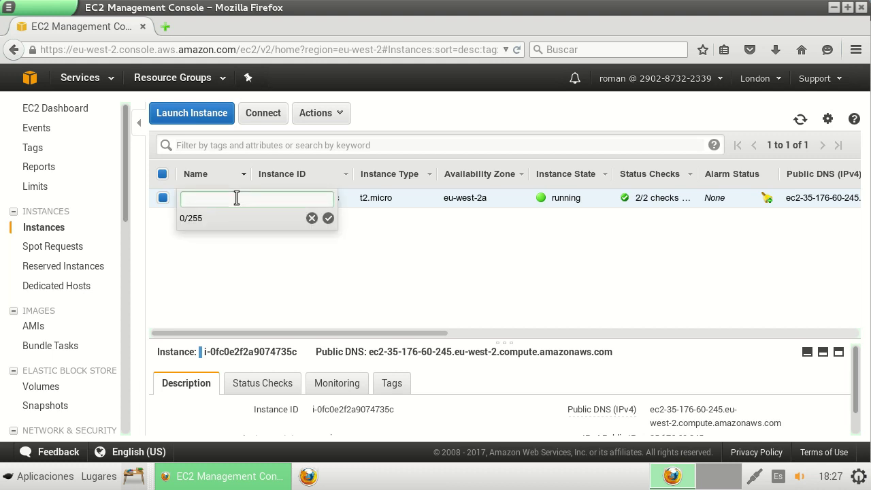
type("server-roman")
key("Return")
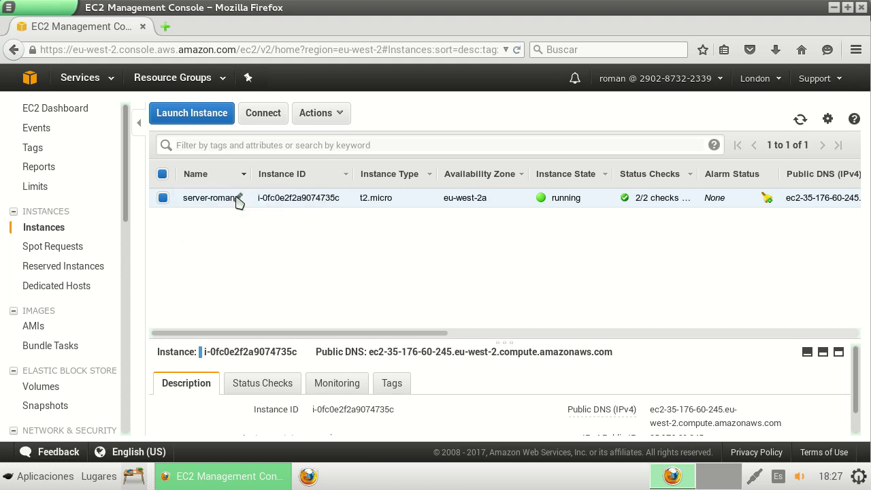